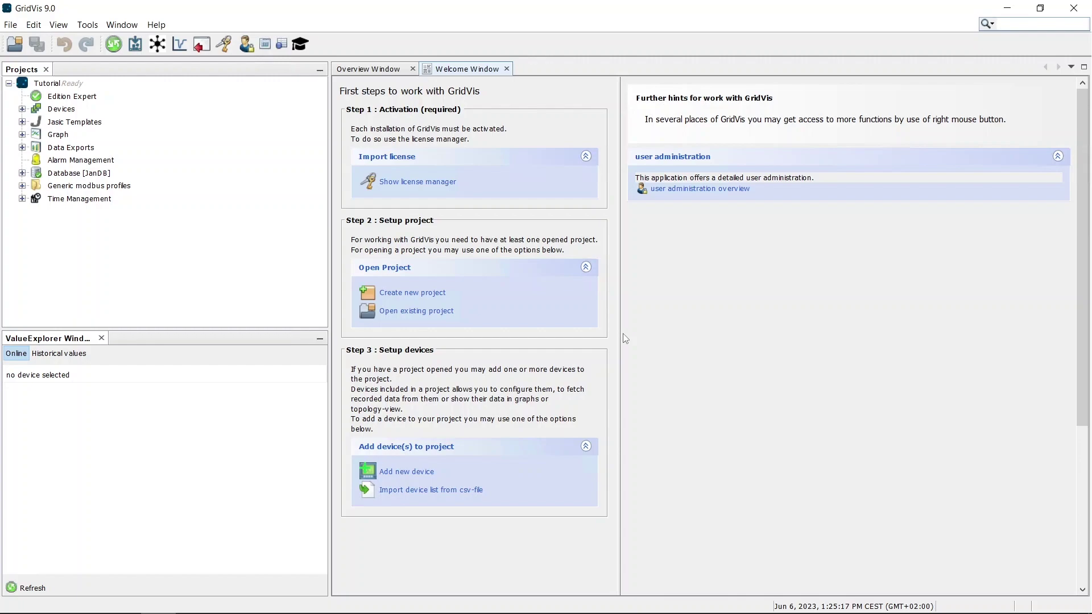
Open the UMG 512 TL1 overview via the Tutorial project's Devices > By Type > UMG 512.
{"action": "left_click", "coordinate": [22, 109]}
{"action": "left_click", "coordinate": [36, 122]}
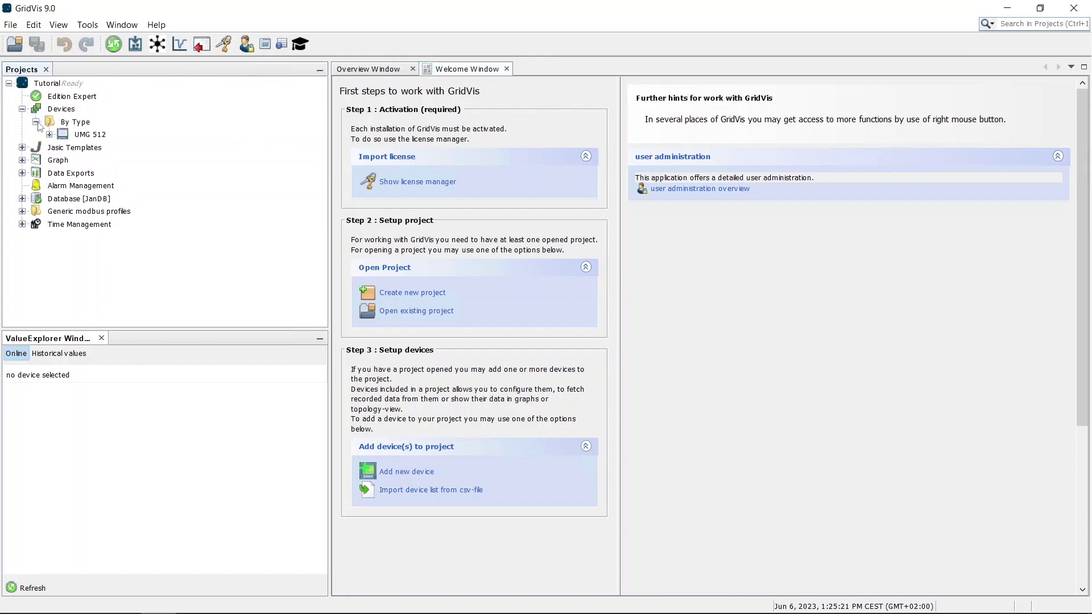
{"action": "left_click", "coordinate": [49, 135]}
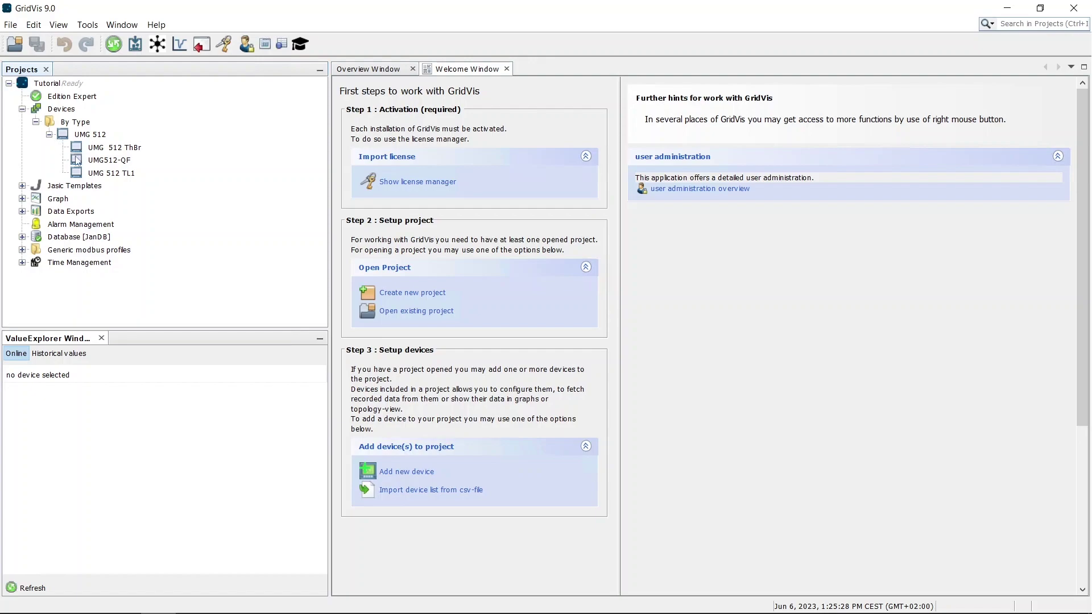
{"action": "left_click", "coordinate": [94, 173]}
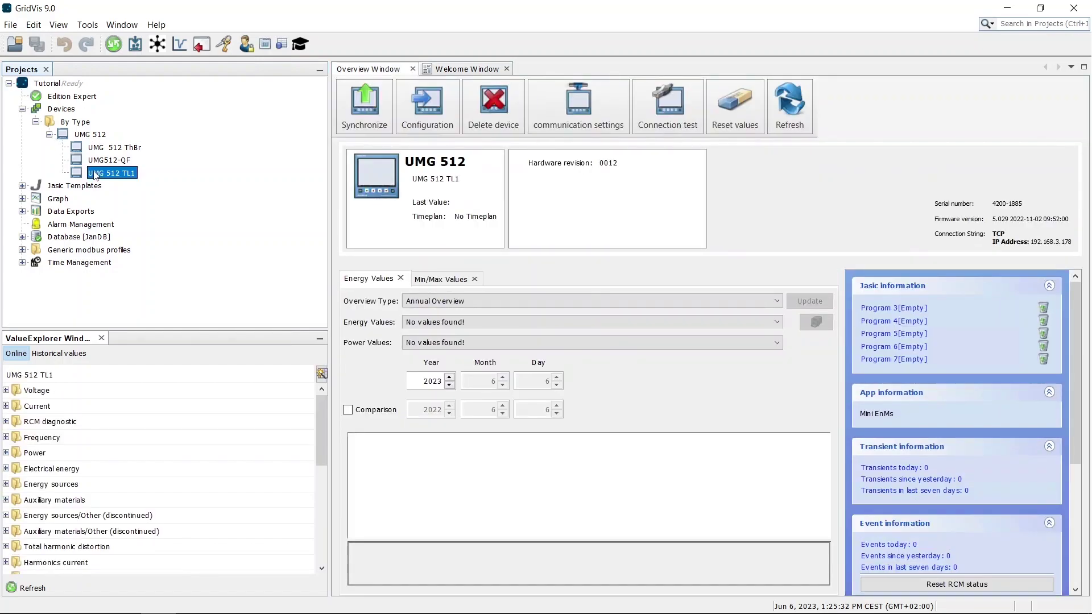
In the UMG 512 TL1 configuration's Nominal values, set nominal frequency to 60Hz.
{"action": "left_click", "coordinate": [442, 128]}
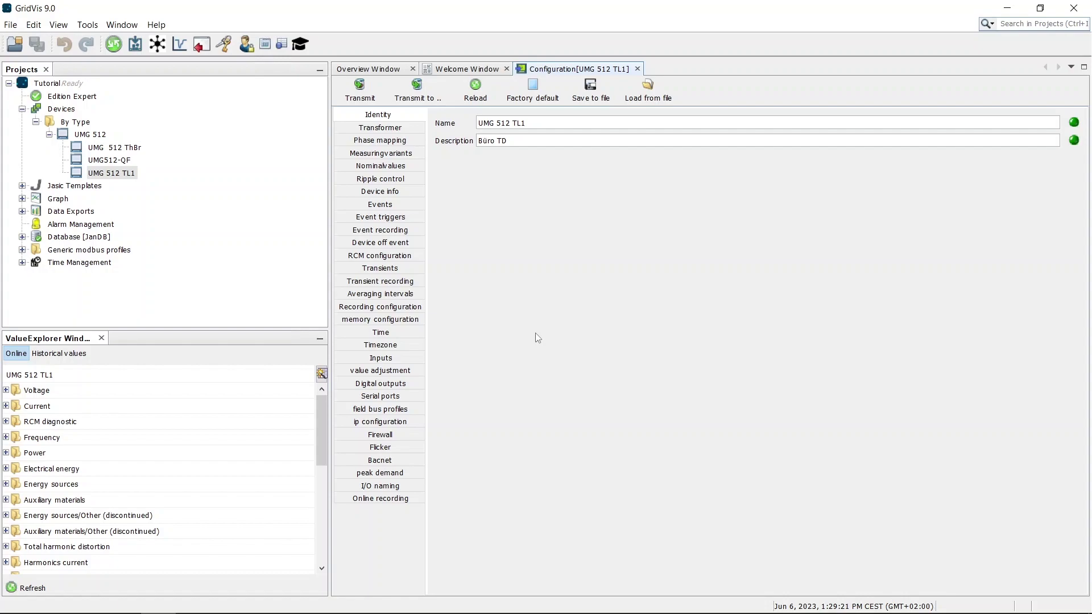
{"action": "left_click", "coordinate": [412, 166]}
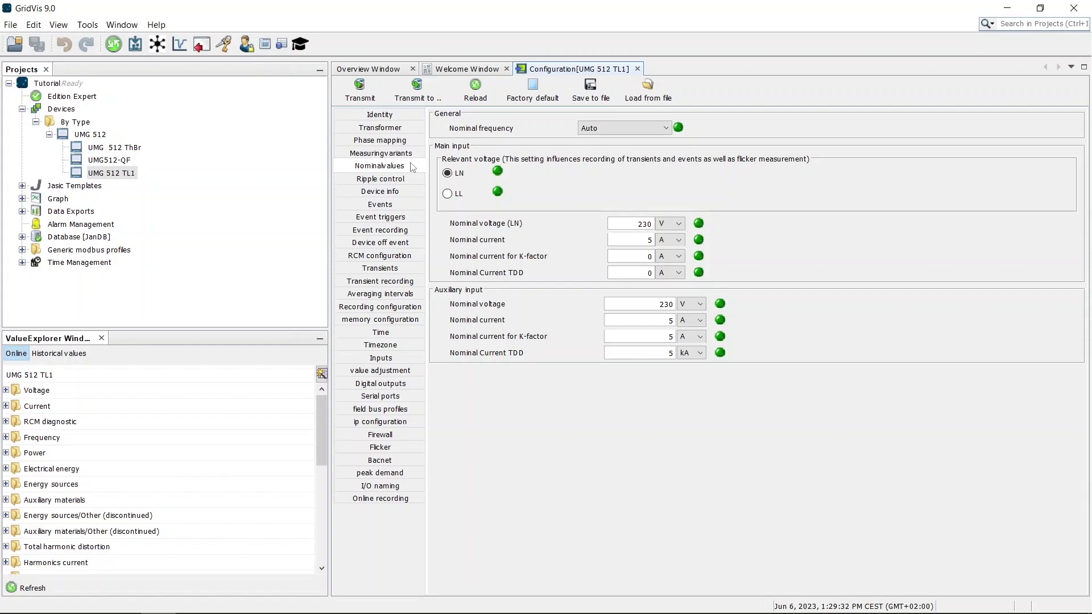
{"action": "left_click", "coordinate": [641, 129]}
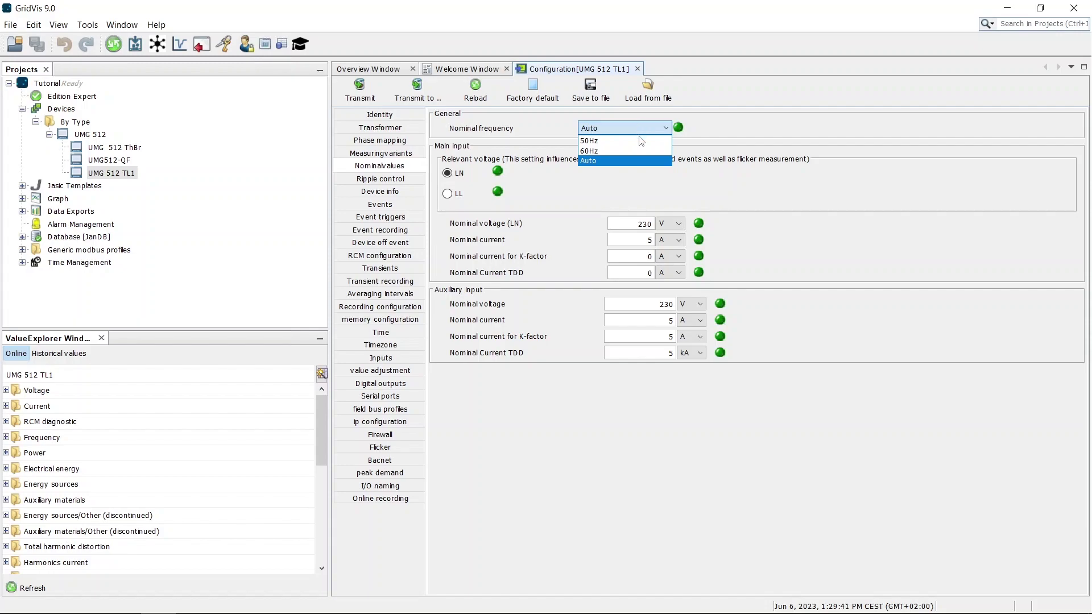
{"action": "left_click", "coordinate": [636, 151]}
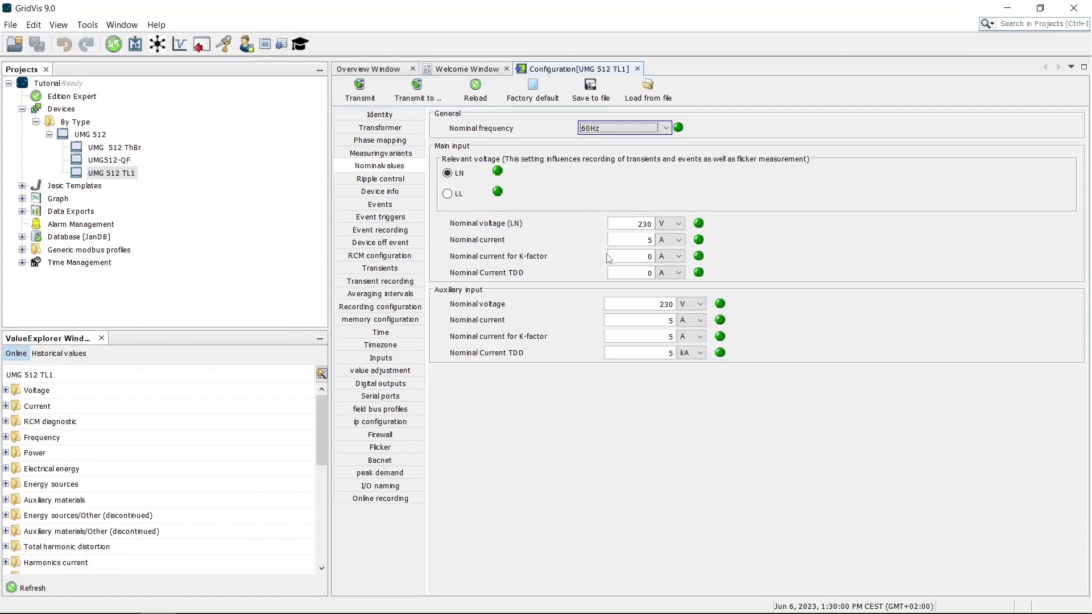
Enter 5 A for the K-factor and TDD nominal currents.
{"action": "double_click", "coordinate": [649, 256]}
{"action": "type", "text": "5"}
{"action": "double_click", "coordinate": [650, 272]}
Apply the EN50160 recording preset and accept stopping the current recordings.
{"action": "left_click", "coordinate": [421, 307]}
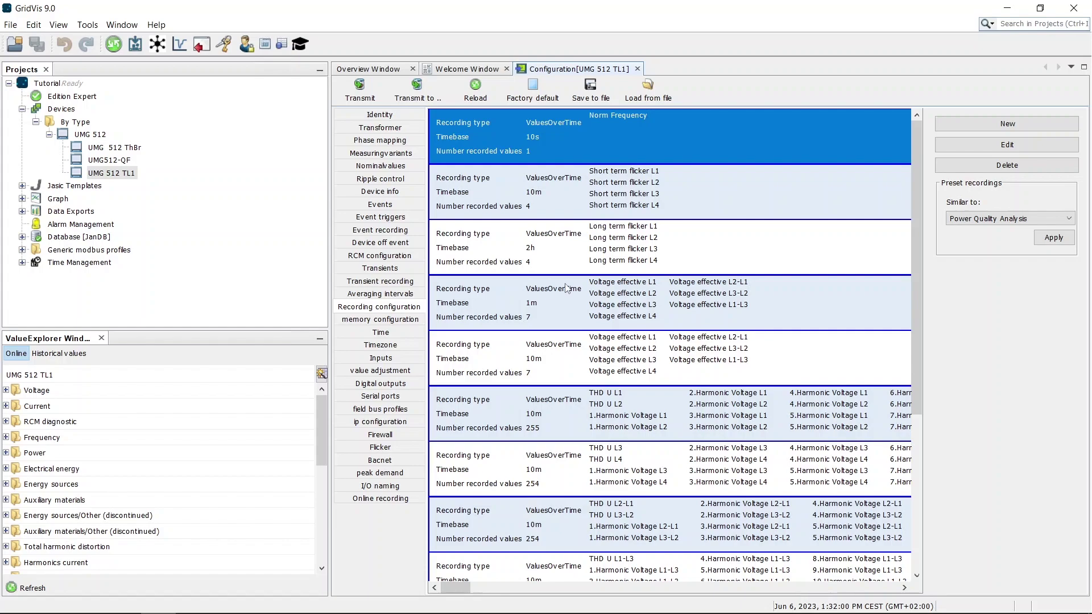
{"action": "left_click", "coordinate": [982, 220]}
{"action": "left_click", "coordinate": [979, 231]}
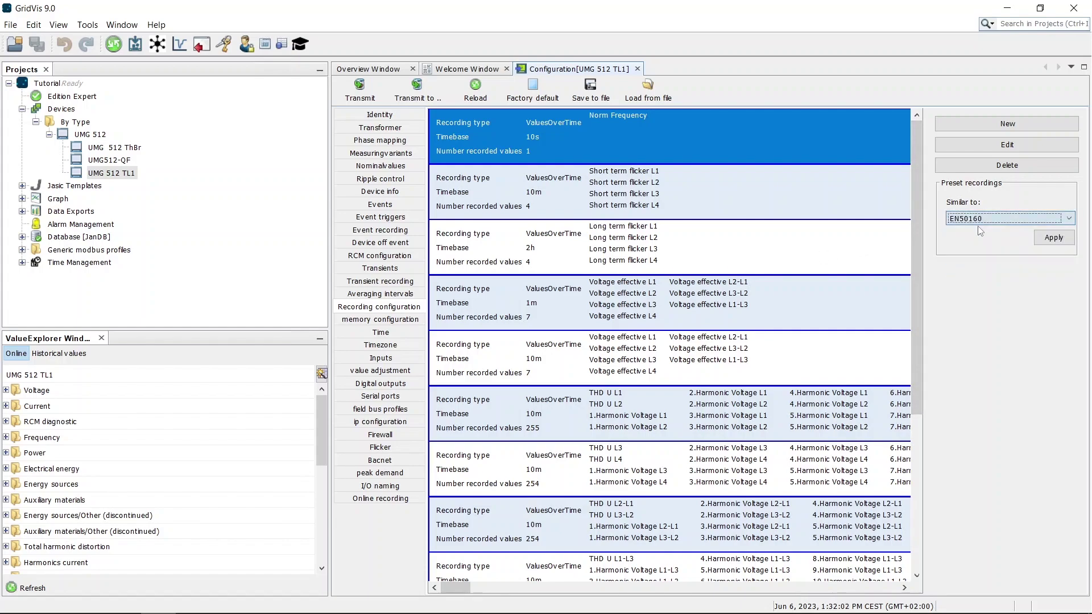
{"action": "left_click", "coordinate": [1054, 237]}
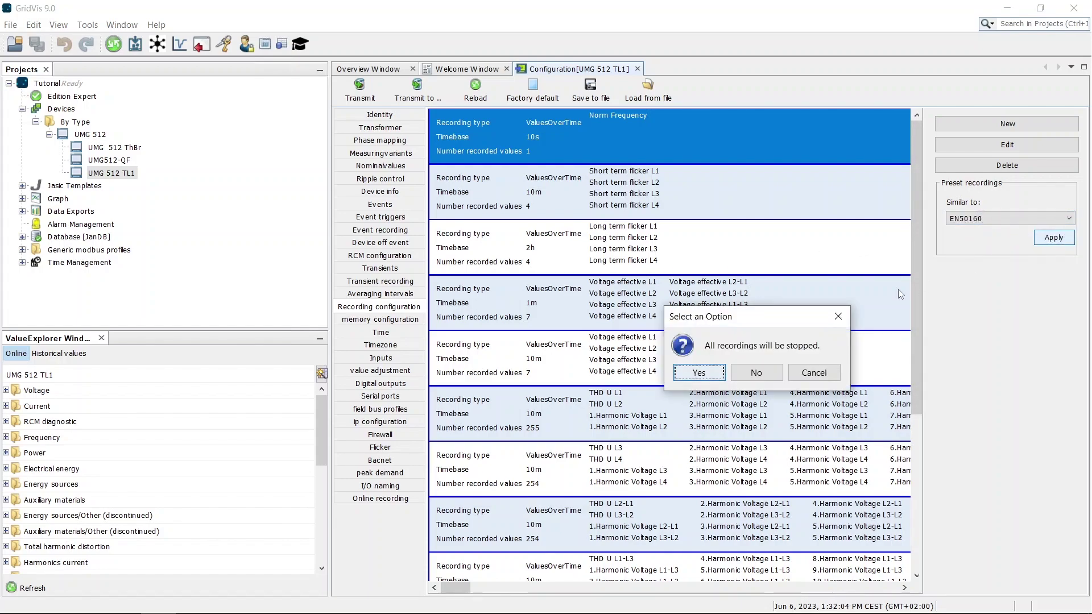
{"action": "left_click", "coordinate": [700, 373]}
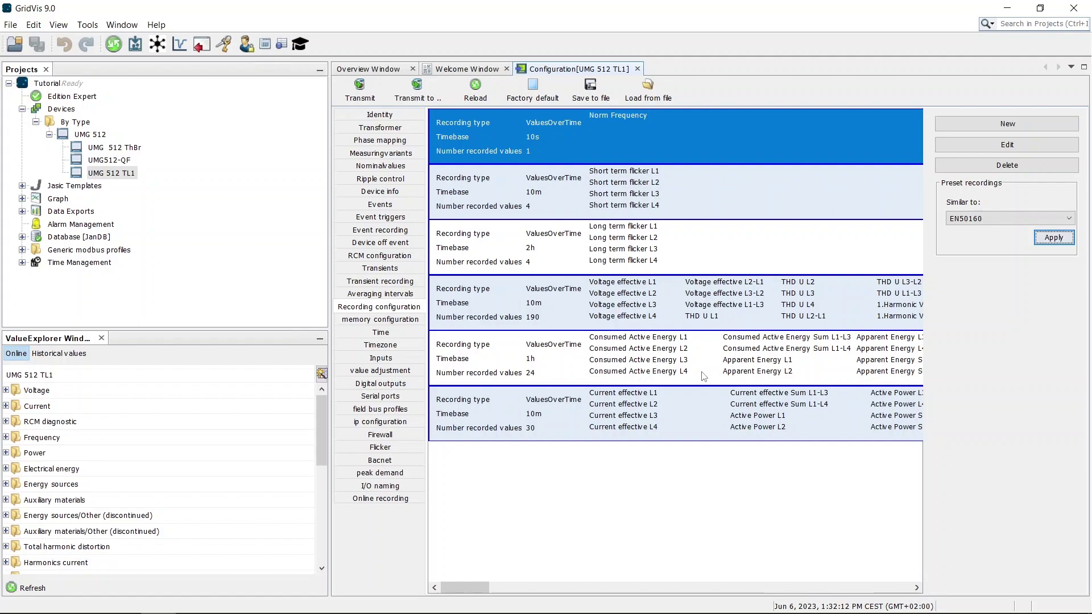
Start a new recording and choose Temperature > Device temperature as its value.
{"action": "left_click", "coordinate": [1008, 124]}
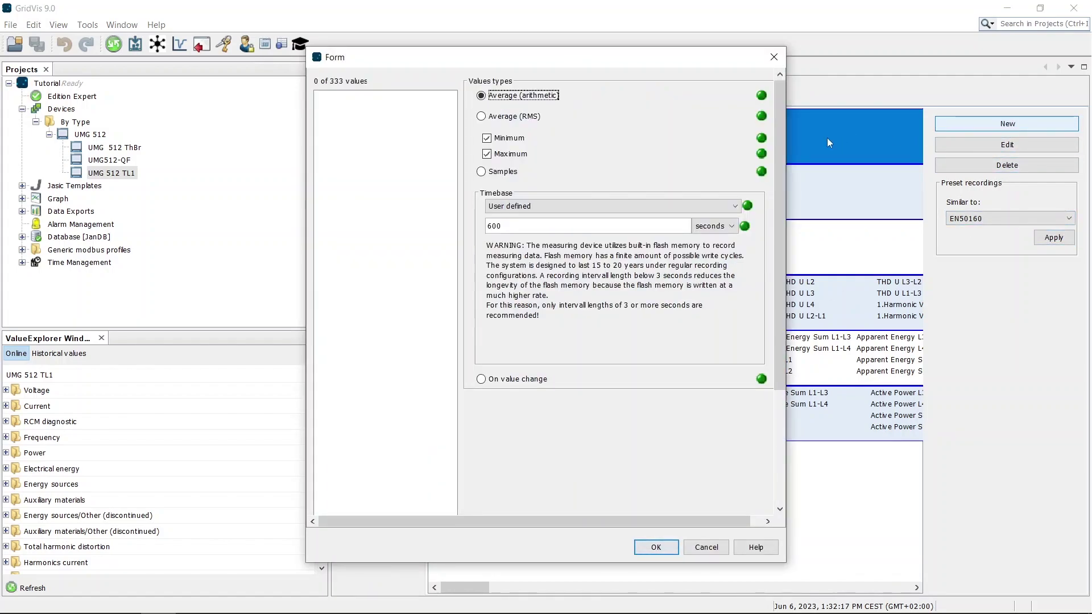
{"action": "left_click_drag", "start_coordinate": [779, 162], "coordinate": [752, 304]}
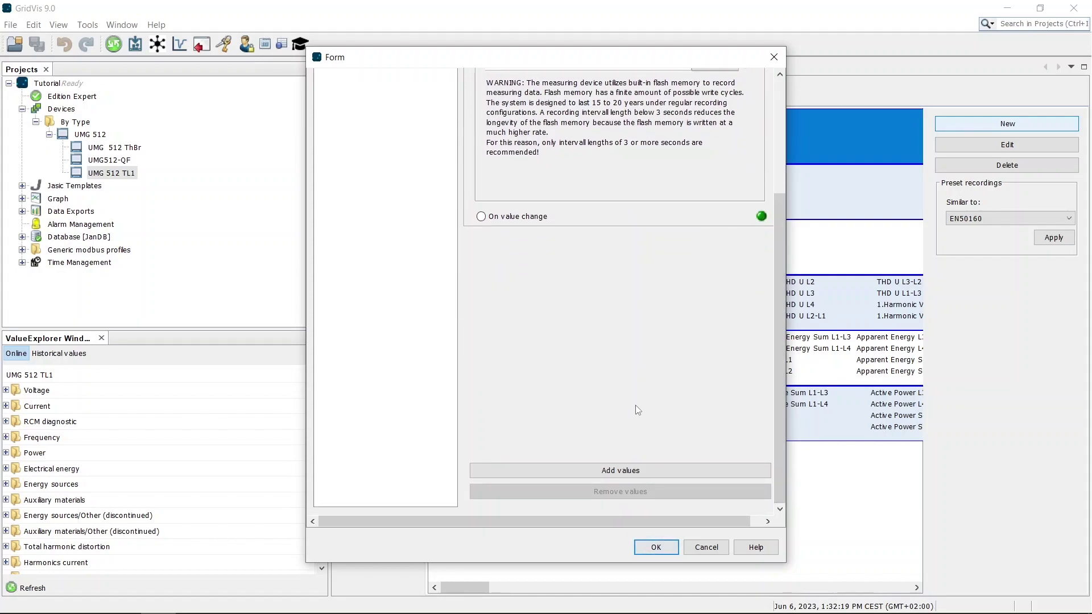
{"action": "left_click", "coordinate": [611, 471]}
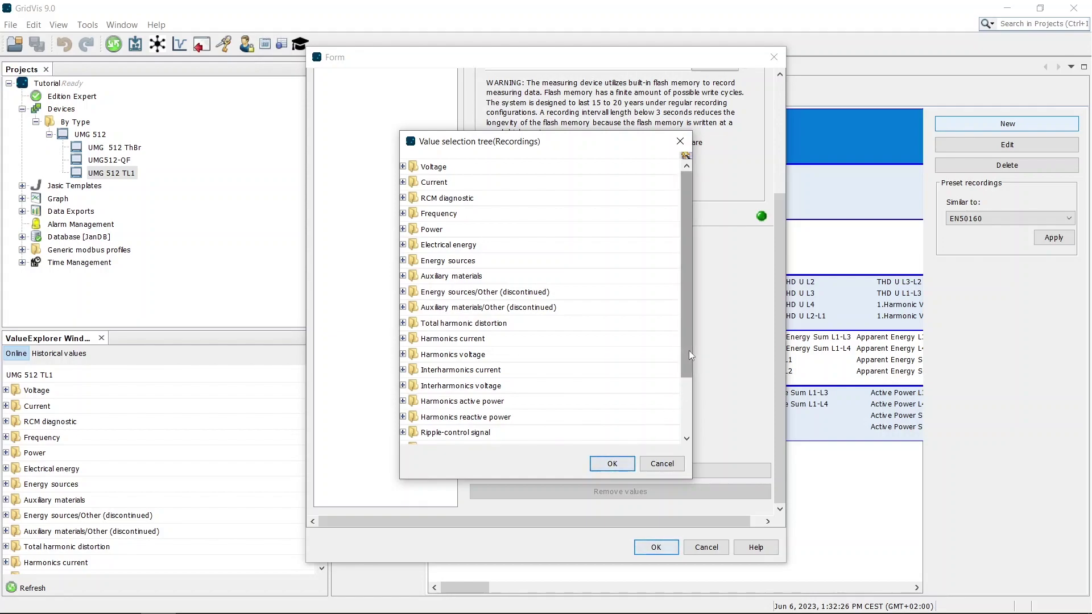
{"action": "left_click_drag", "start_coordinate": [688, 351], "coordinate": [682, 424]}
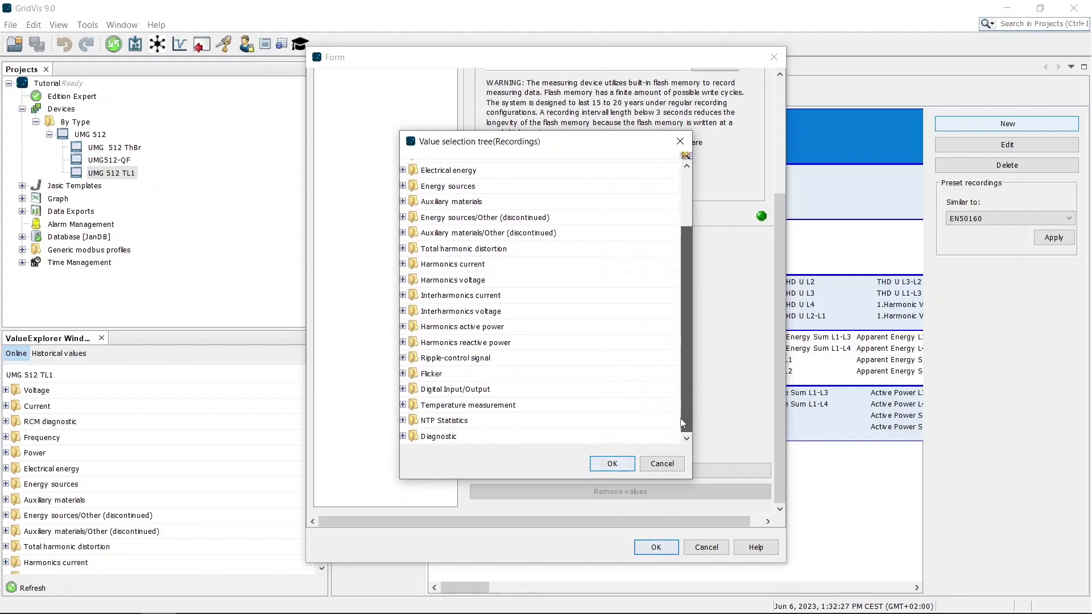
{"action": "left_click", "coordinate": [402, 405]}
{"action": "left_click", "coordinate": [409, 420]}
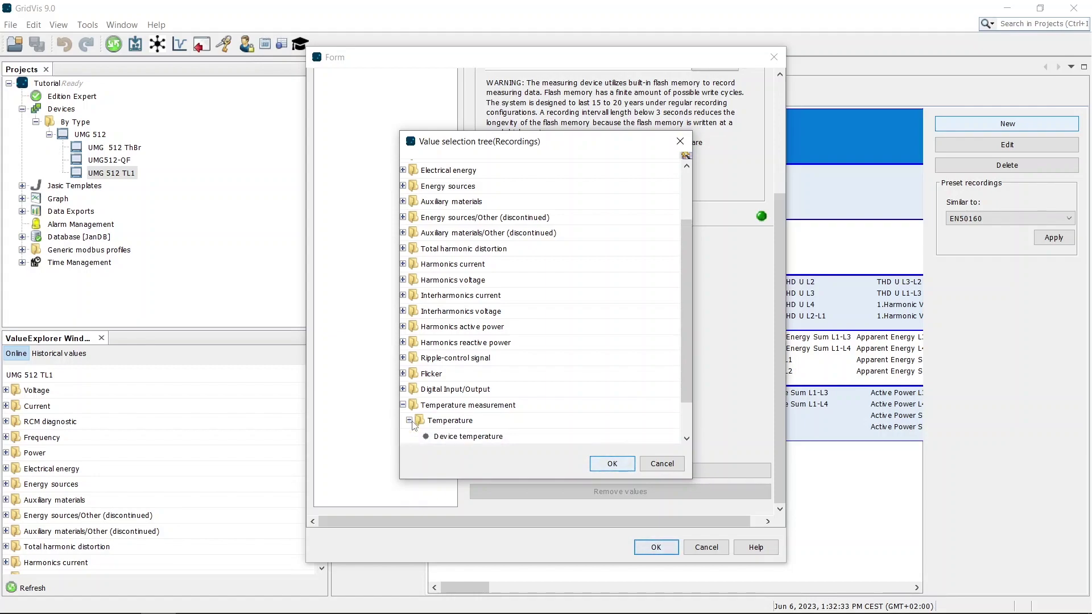
{"action": "left_click", "coordinate": [444, 438]}
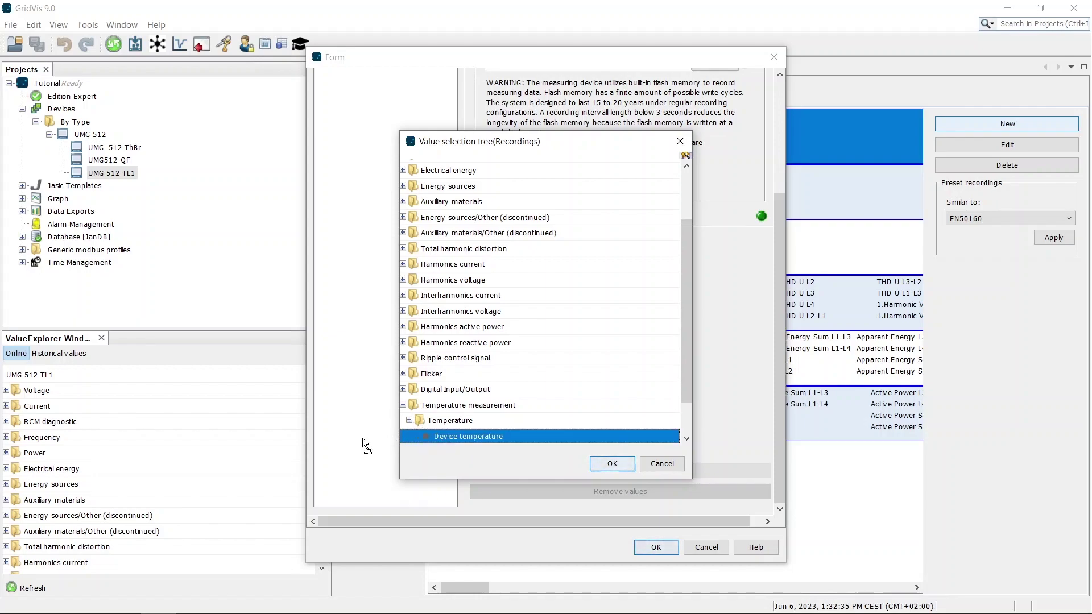
{"action": "left_click", "coordinate": [612, 464]}
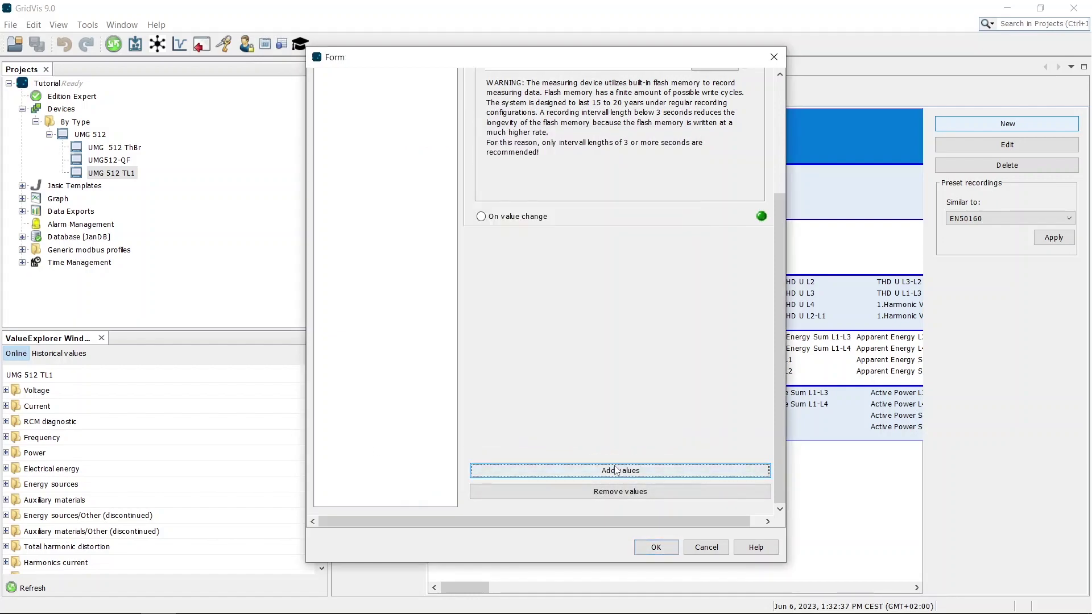
Set the temperature recording's timebase to 600 seconds and confirm it.
{"action": "left_click_drag", "start_coordinate": [779, 405], "coordinate": [771, 278]}
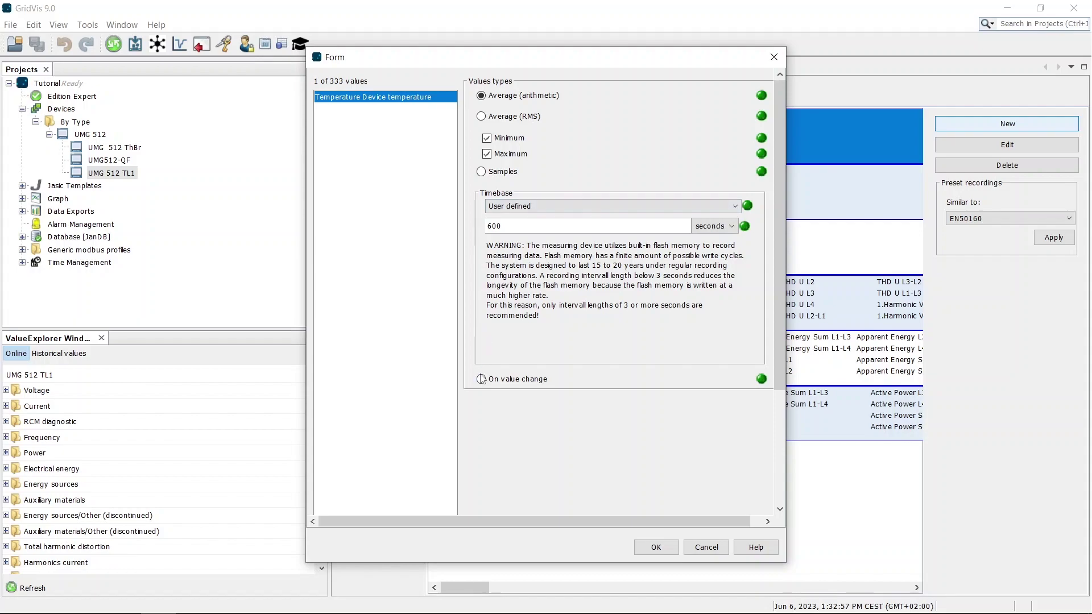
{"action": "left_click", "coordinate": [481, 380]}
{"action": "left_click", "coordinate": [654, 547]}
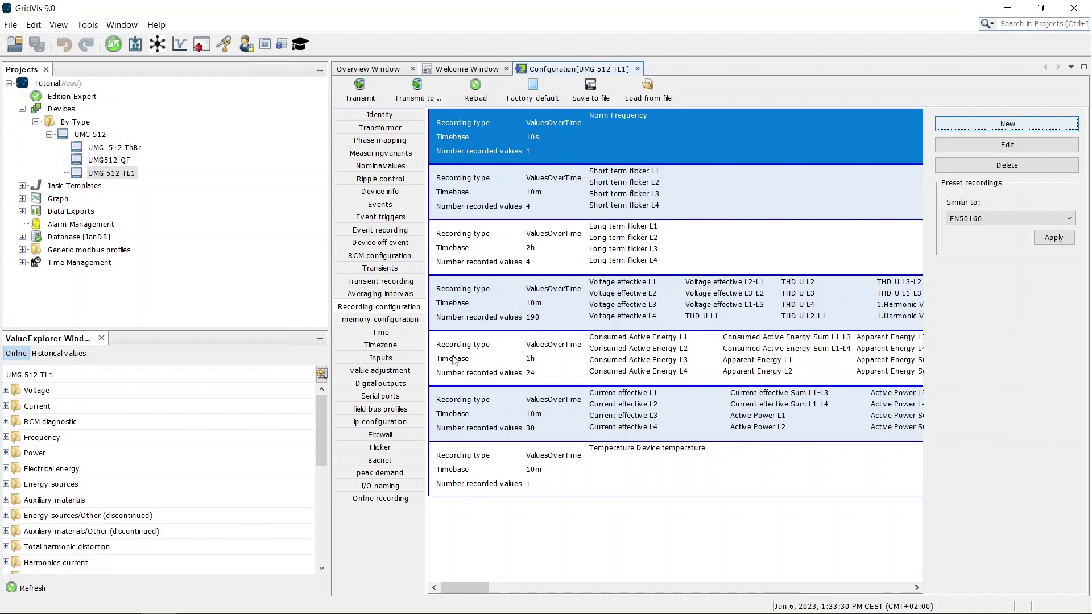
Show the serial port settings: device ID 1, RS485 Modbus-Slave mode, 115200 baud.
{"action": "left_click", "coordinate": [381, 398]}
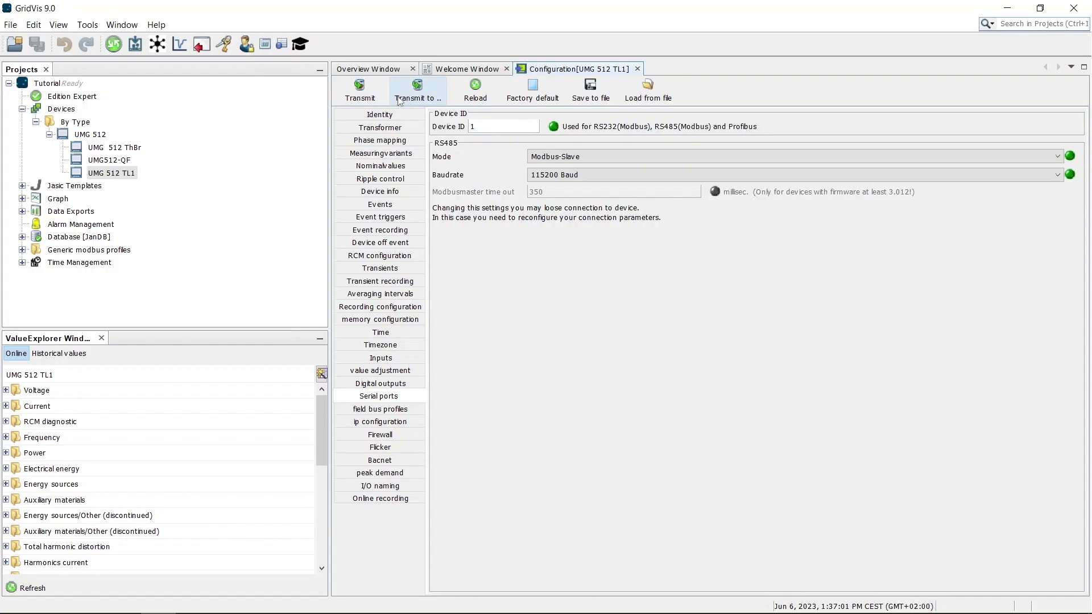
Select Nominal Current TDD, Currents, Frequency, K-Factor, Voltage and Recordings for transfer.
{"action": "left_click", "coordinate": [399, 100]}
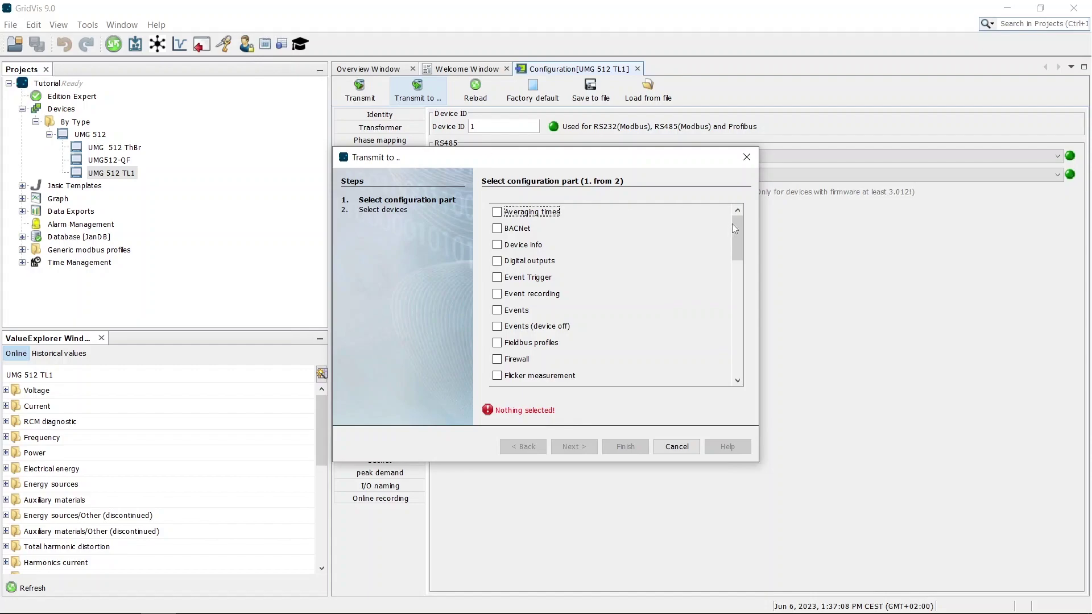
{"action": "left_click_drag", "start_coordinate": [735, 223], "coordinate": [732, 297]}
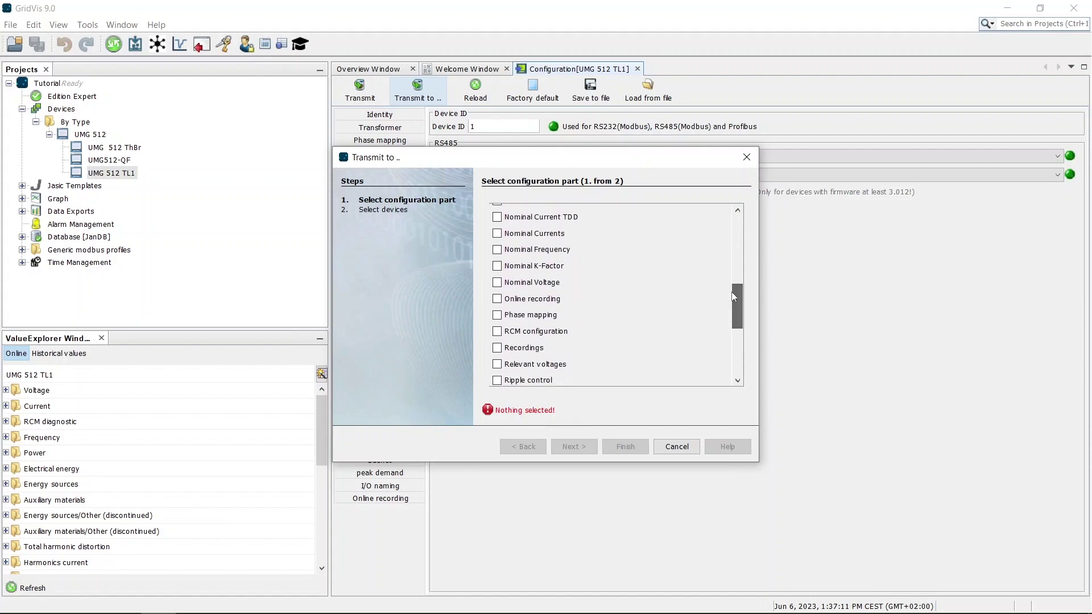
{"action": "left_click", "coordinate": [497, 217]}
{"action": "left_click", "coordinate": [497, 234]}
{"action": "left_click", "coordinate": [497, 249]}
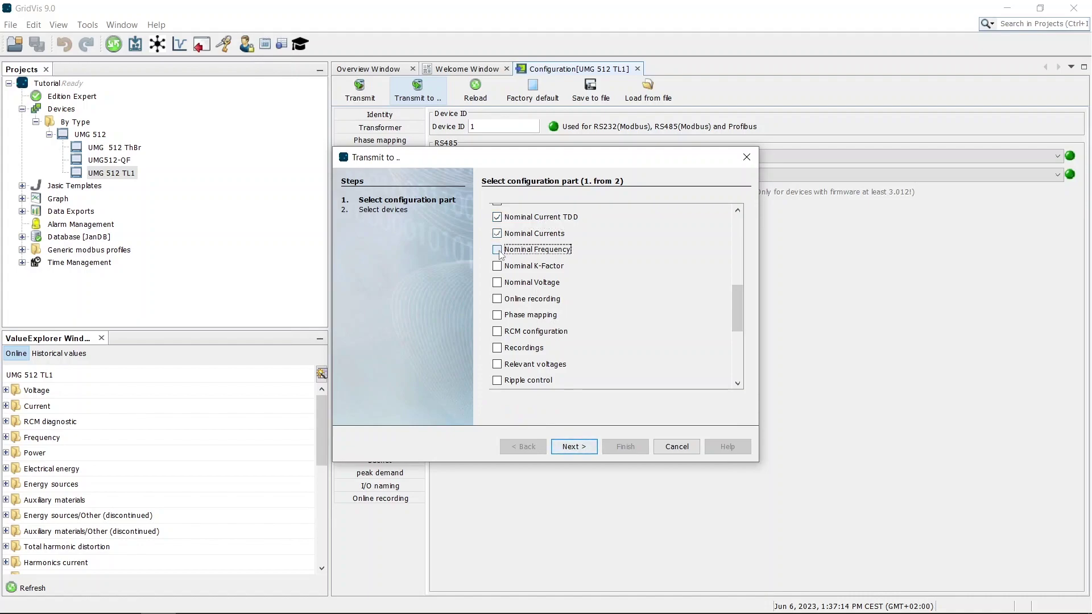
{"action": "left_click", "coordinate": [497, 266]}
{"action": "left_click", "coordinate": [497, 282]}
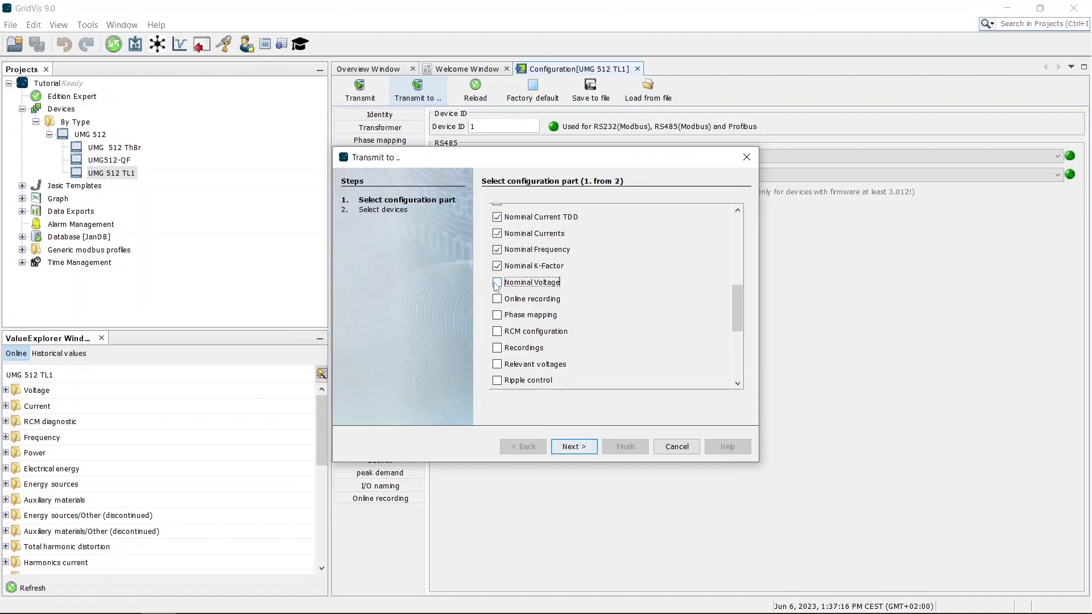
{"action": "left_click", "coordinate": [497, 348]}
{"action": "left_click", "coordinate": [498, 348]}
Transmit the selected settings to the UMG 512 TL1 device.
{"action": "left_click", "coordinate": [573, 446]}
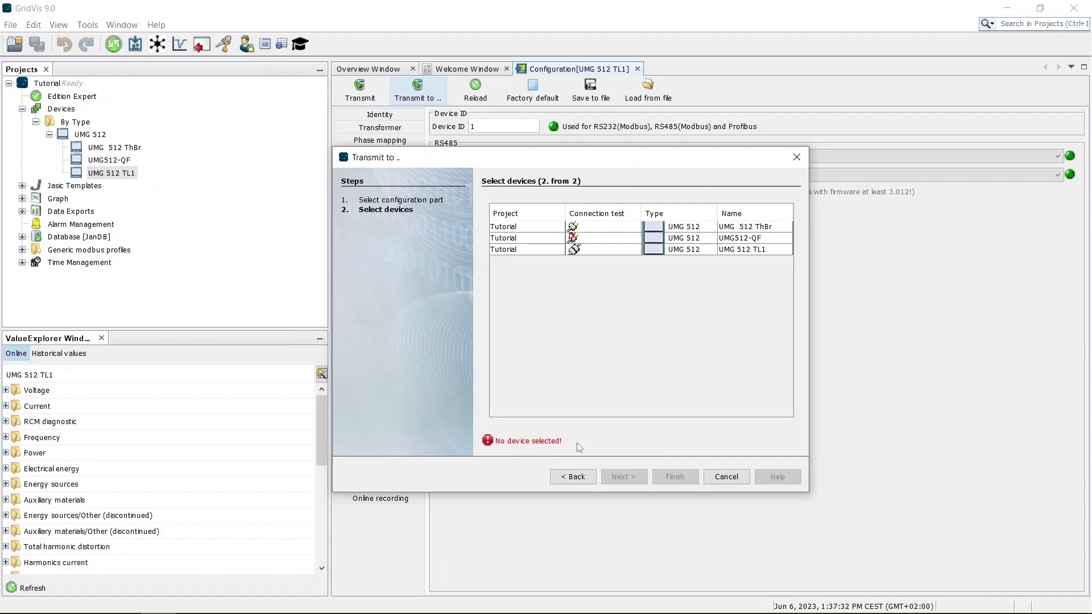
{"action": "left_click", "coordinate": [533, 253]}
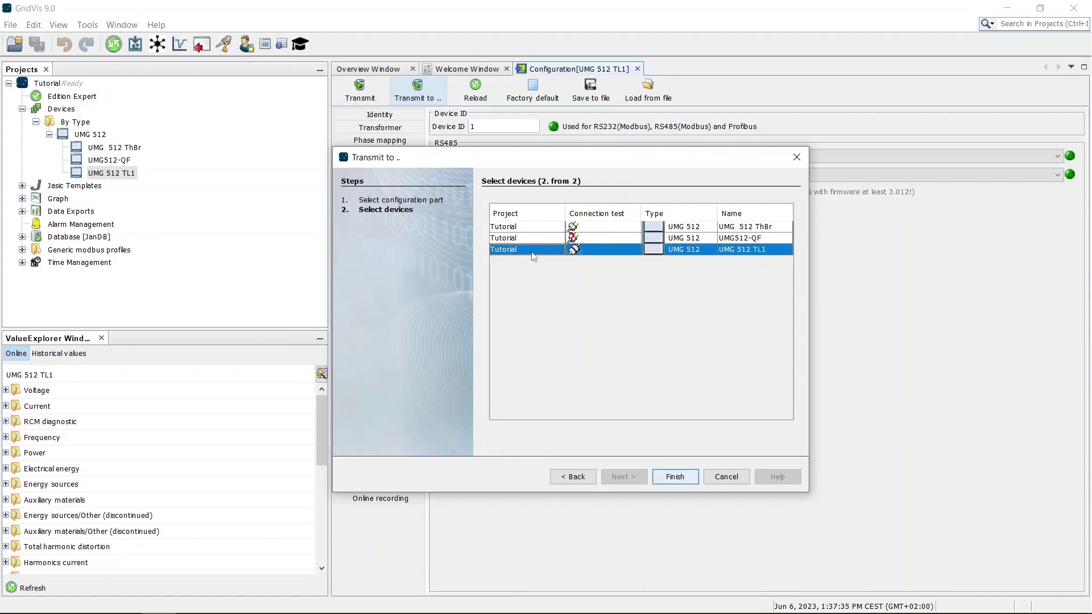
{"action": "left_click", "coordinate": [676, 478]}
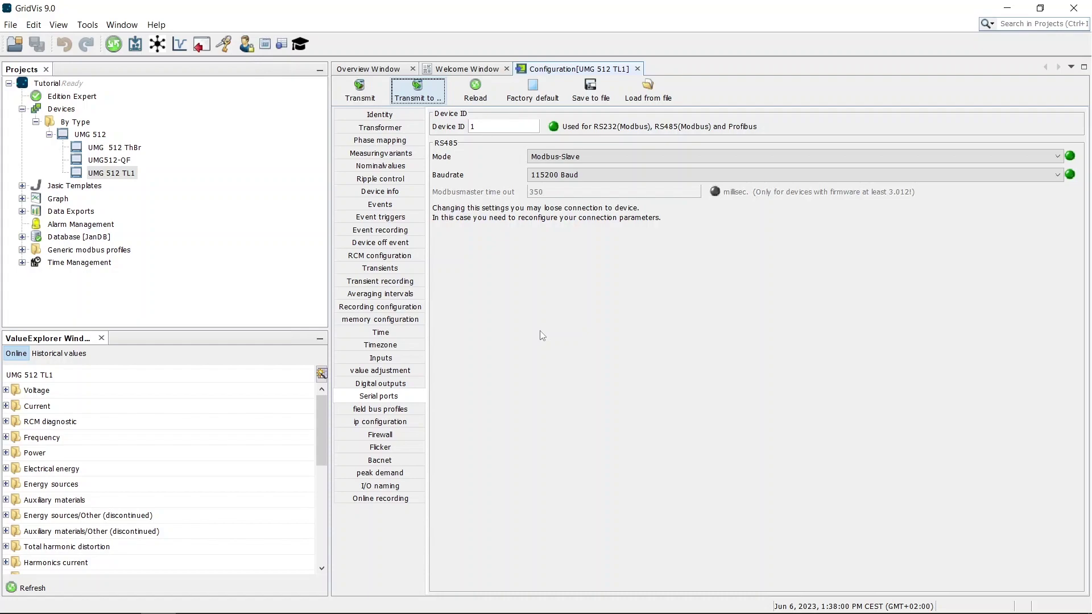
Save the configuration as text file UMG512 in Downloads and acknowledge the confirmation.
{"action": "left_click", "coordinate": [576, 101]}
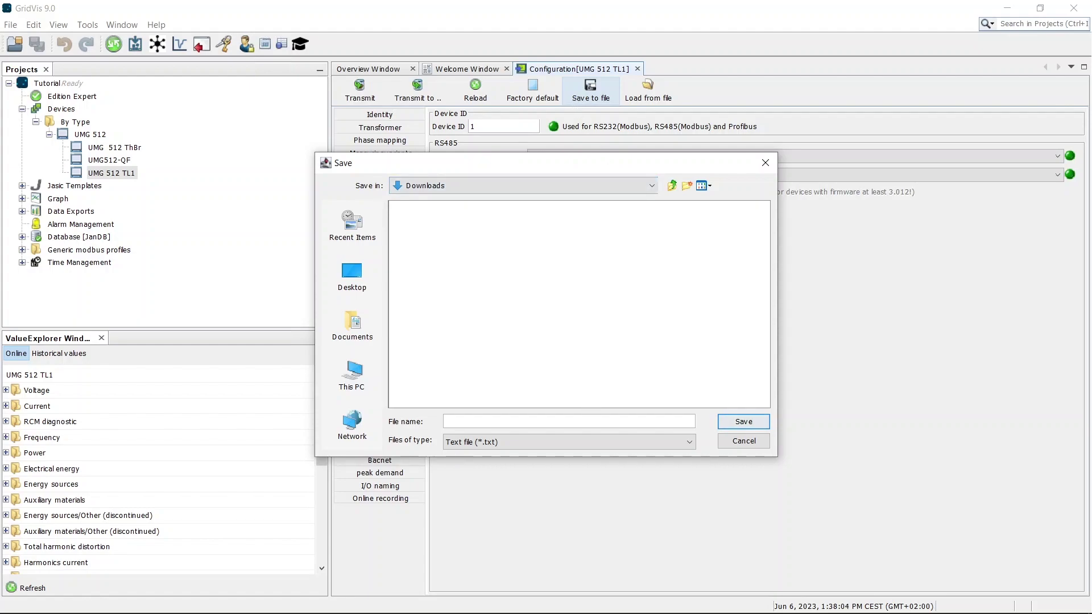
{"action": "type", "text": "UMG512"}
{"action": "left_click", "coordinate": [741, 423]}
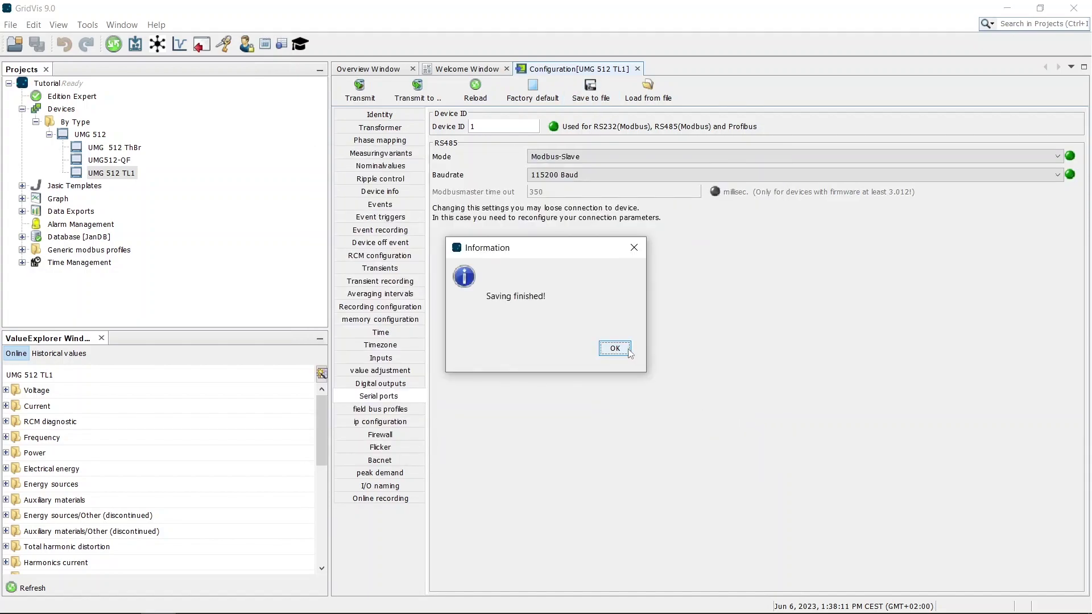
{"action": "left_click", "coordinate": [629, 353]}
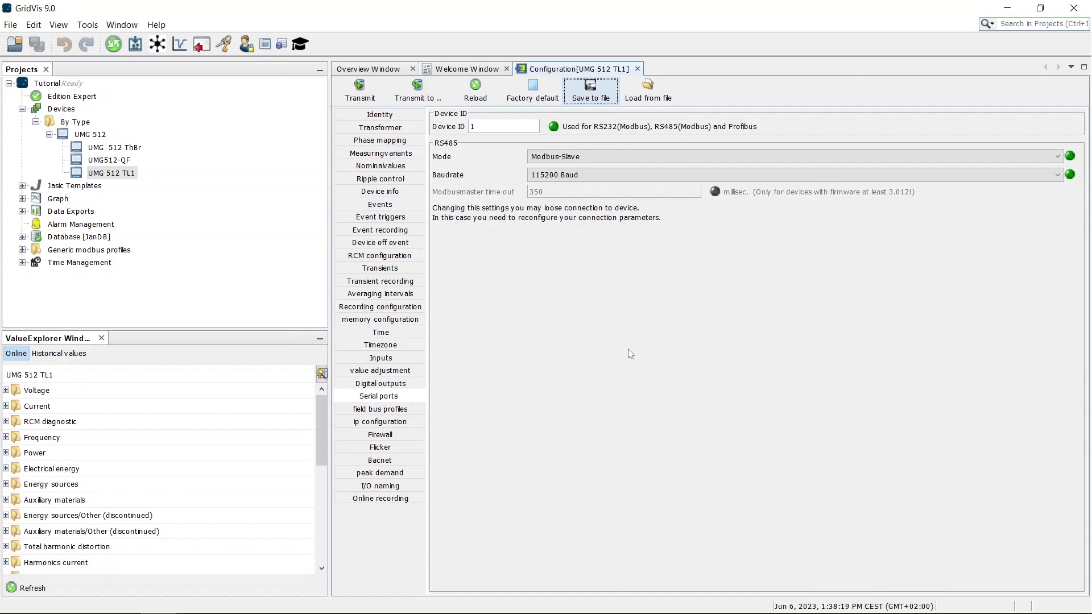
Load from file, picking UMG512.txt in Downloads.
{"action": "left_click", "coordinate": [648, 91]}
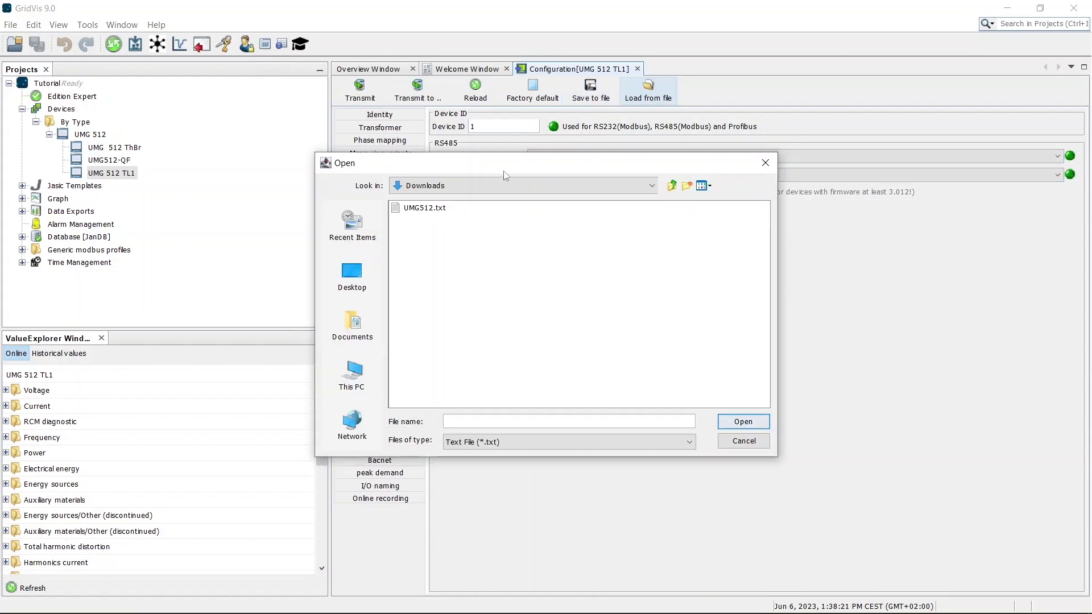
{"action": "left_click", "coordinate": [424, 208]}
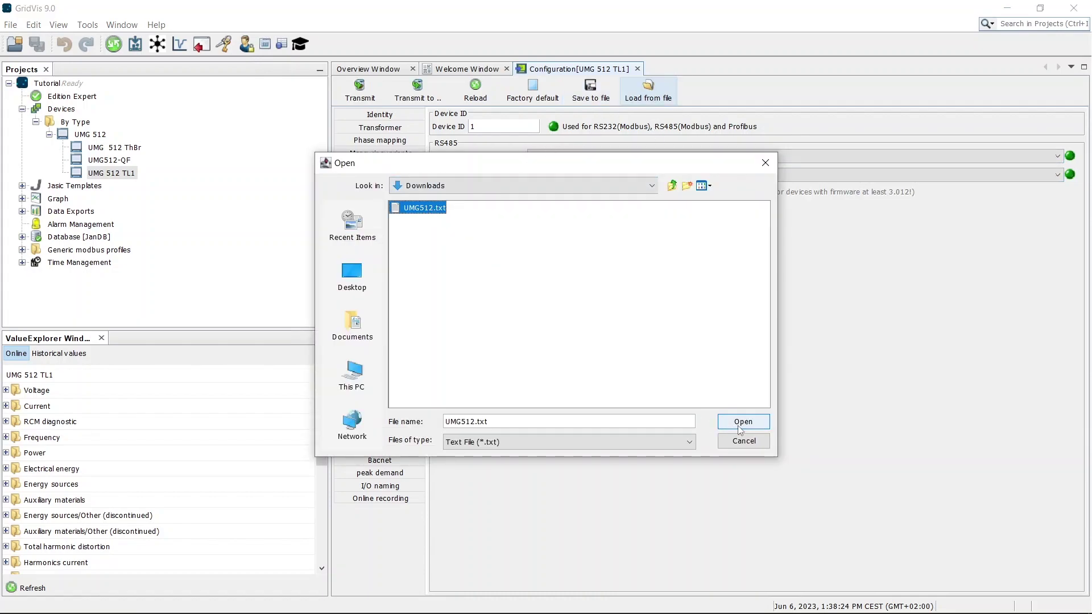